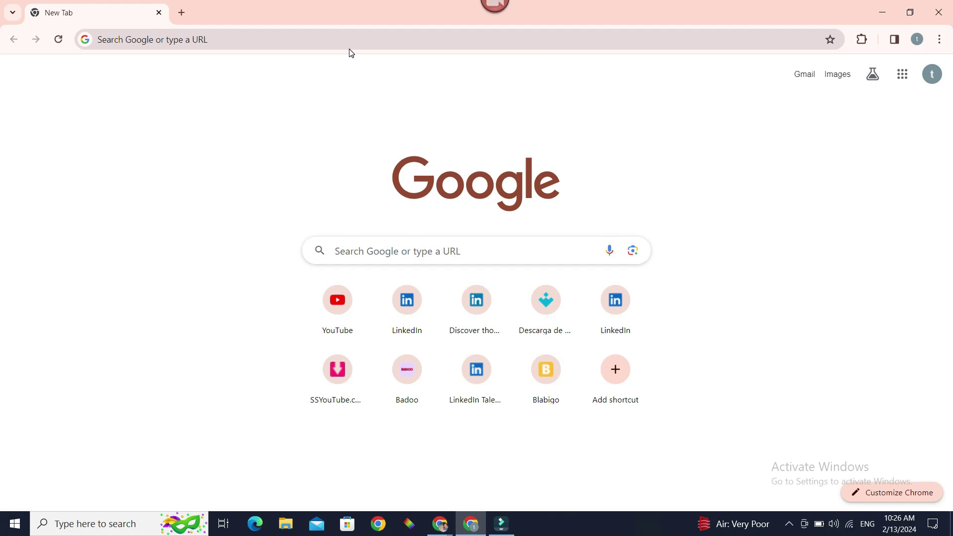
Go to pc.weixin.qq.com, download the WeChat 3.9.9 installer, and view Chrome's downloads.
click(343, 41)
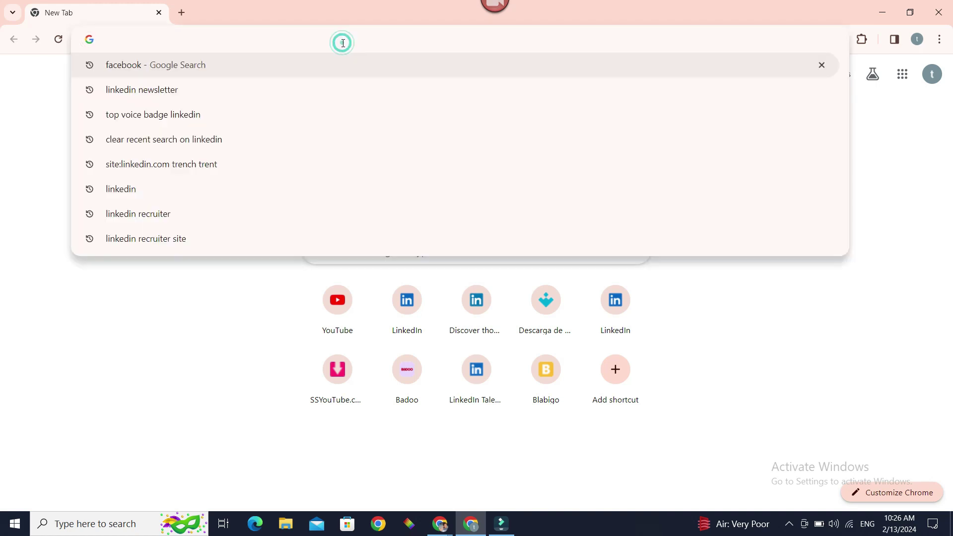
text(pc.)
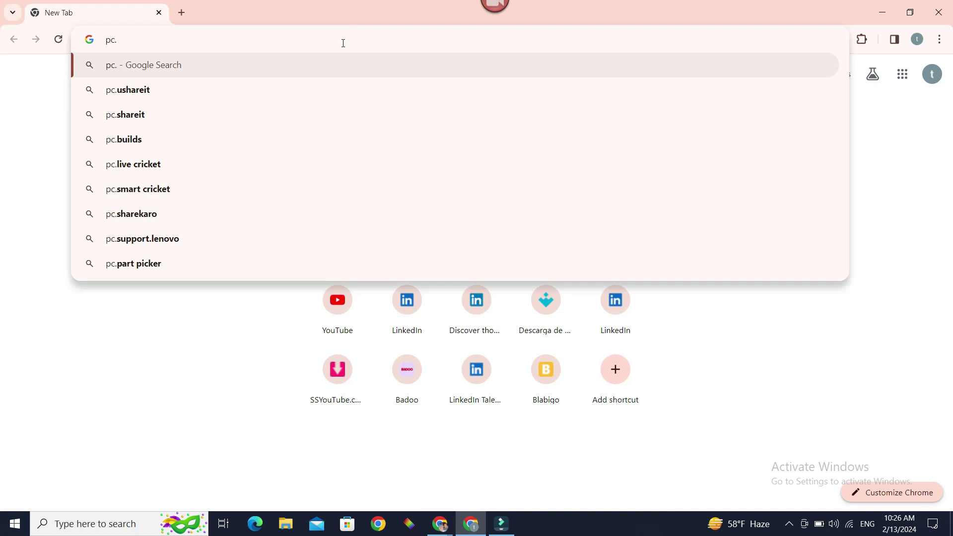
text(weixin.)
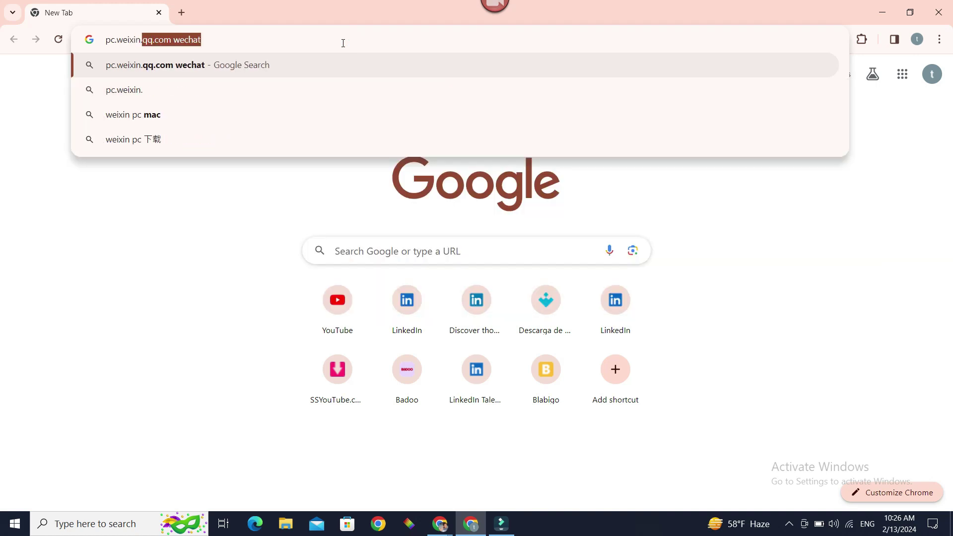
key(Right)
key(BackSpace)
key(BackSpace)
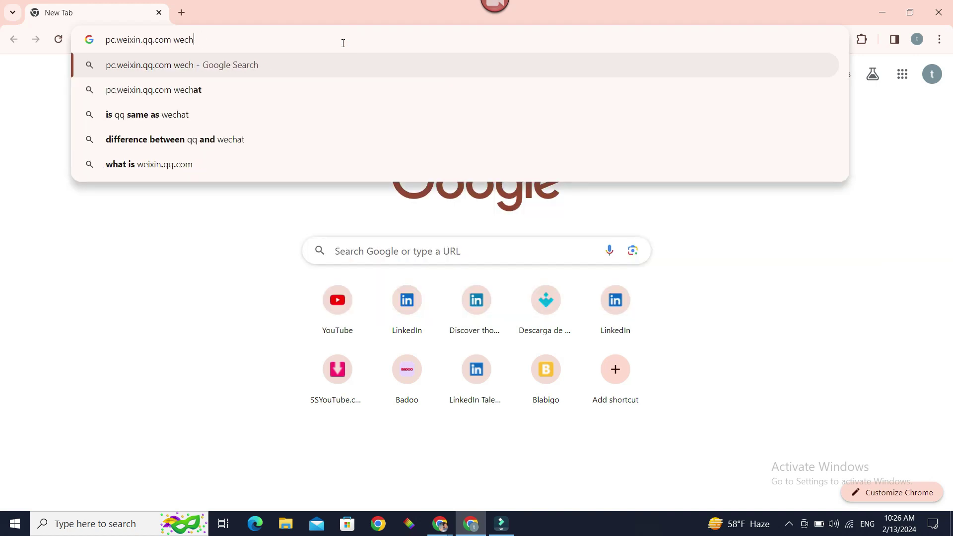
key(BackSpace)
key(BackSpace)
key(BackSpace)
key(BackSpace)
key(BackSpace)
key(Return)
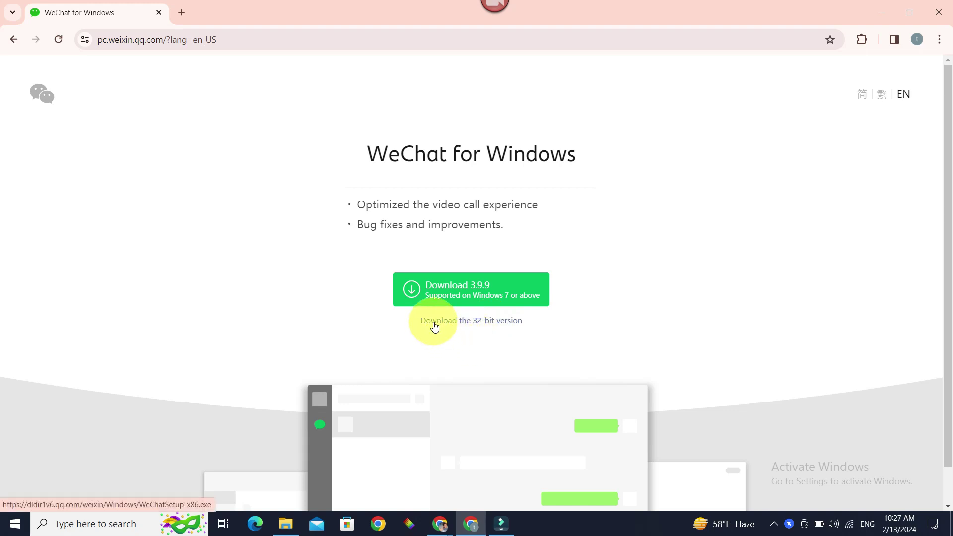
click(495, 293)
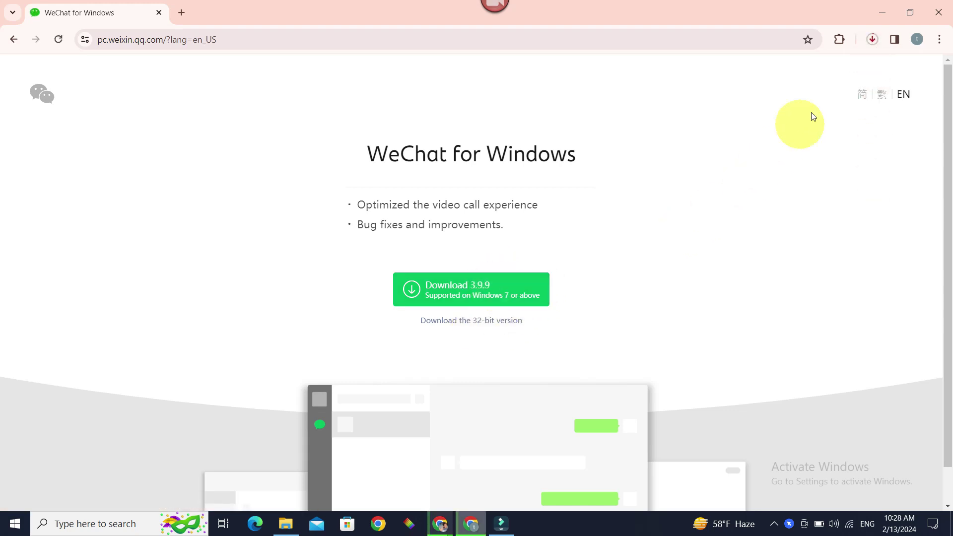
click(871, 40)
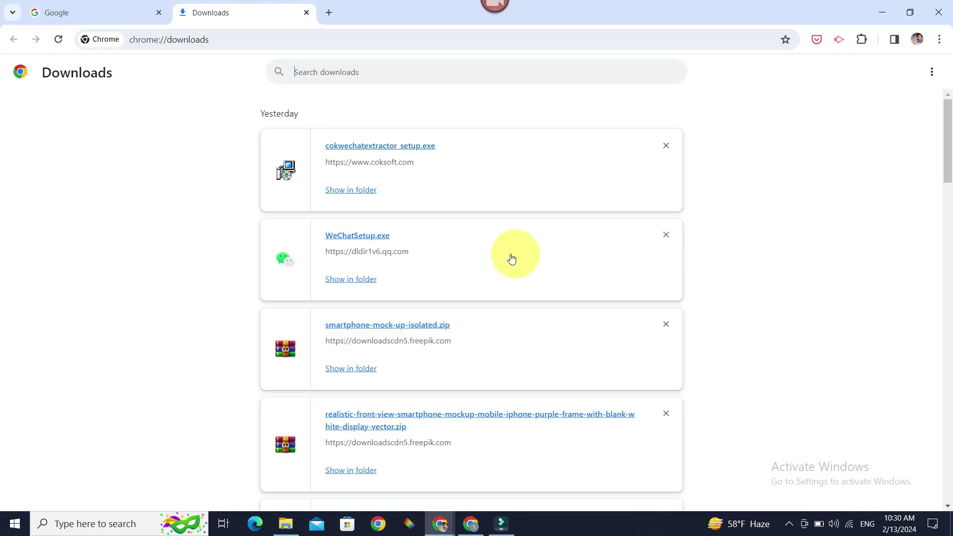
Open WeChatSetup.exe from the Downloads folder via 'Show in folder'.
click(357, 280)
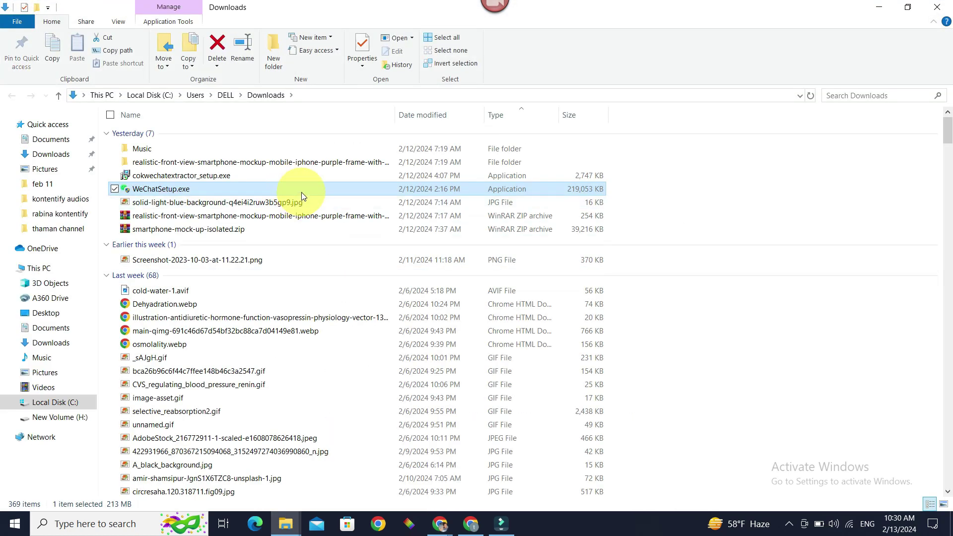
double_click(302, 192)
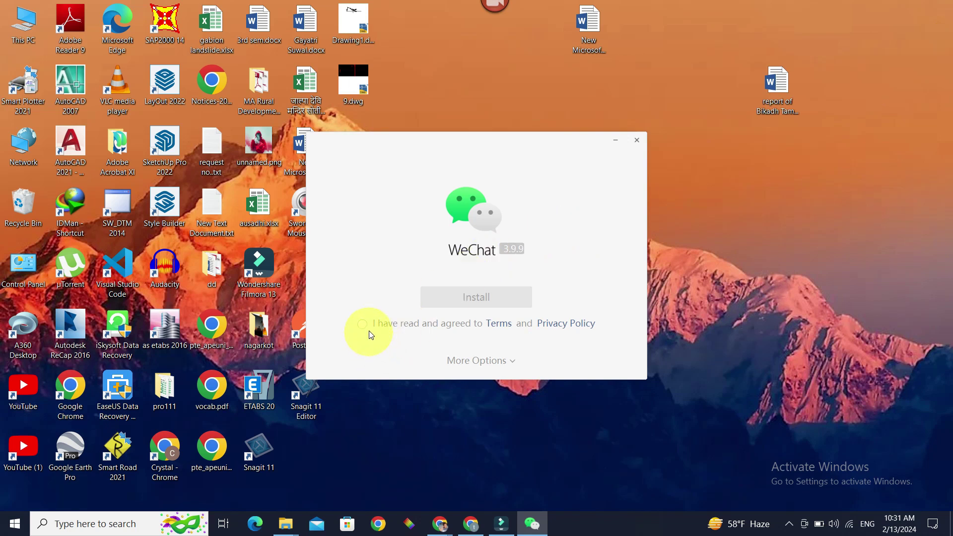
Accept the terms, install WeChat 3.9.9, and leave 'Run WeChat when PC boots' off.
click(366, 328)
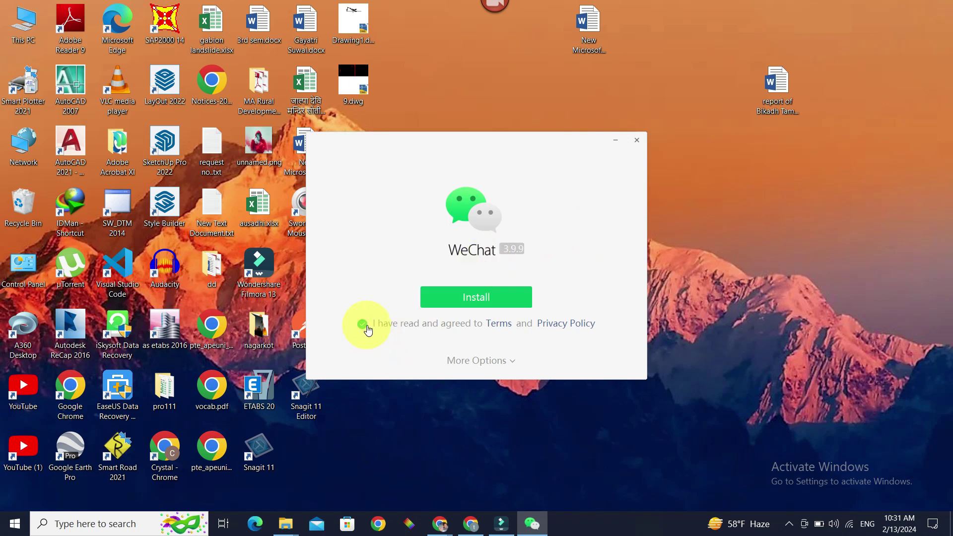
click(468, 301)
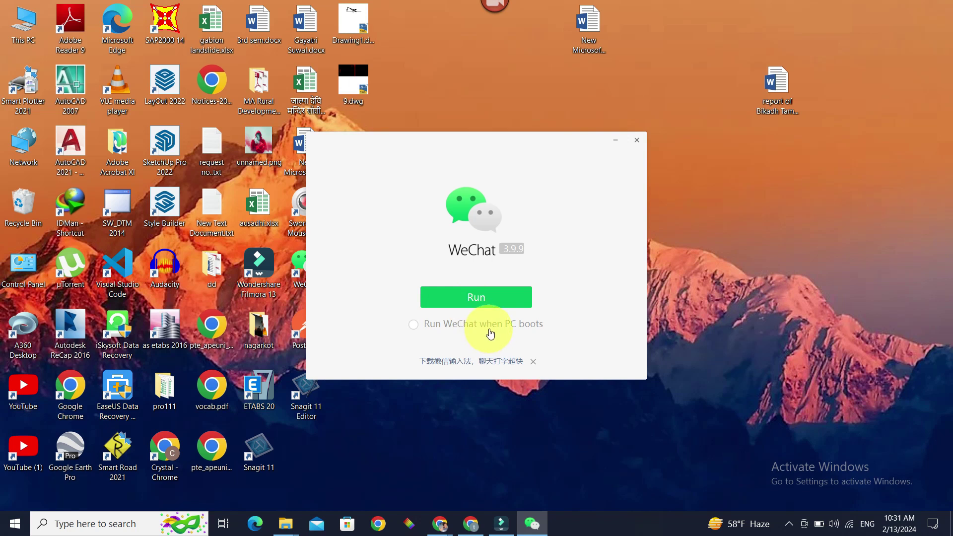
click(414, 325)
click(412, 326)
Launch WeChat, log in by QR code, dismiss the 3.9.9 update notes, and maximize.
click(466, 302)
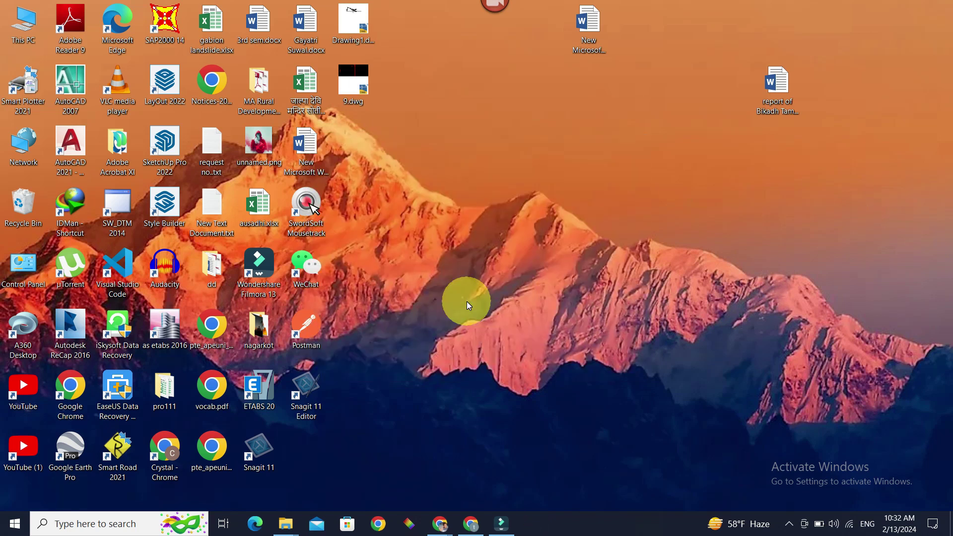
click(480, 345)
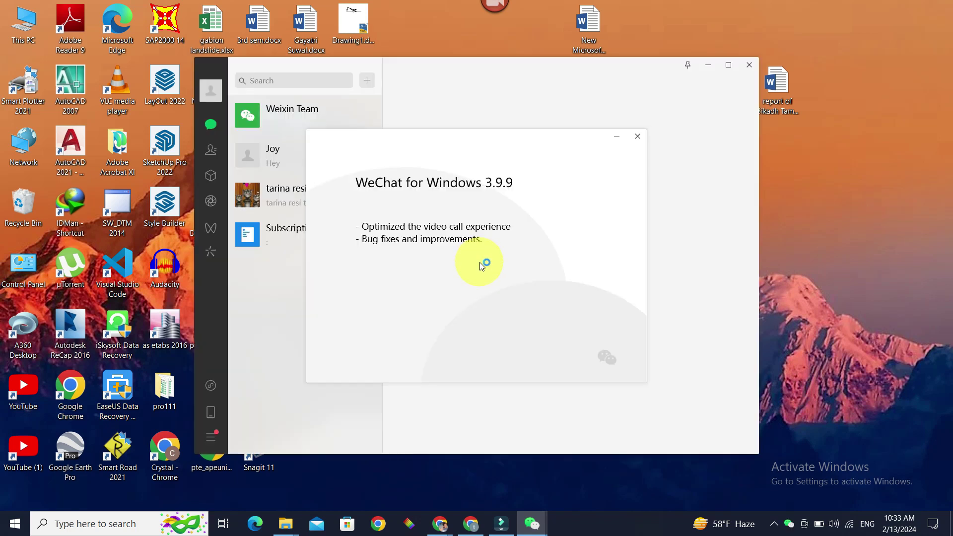
click(637, 136)
click(727, 64)
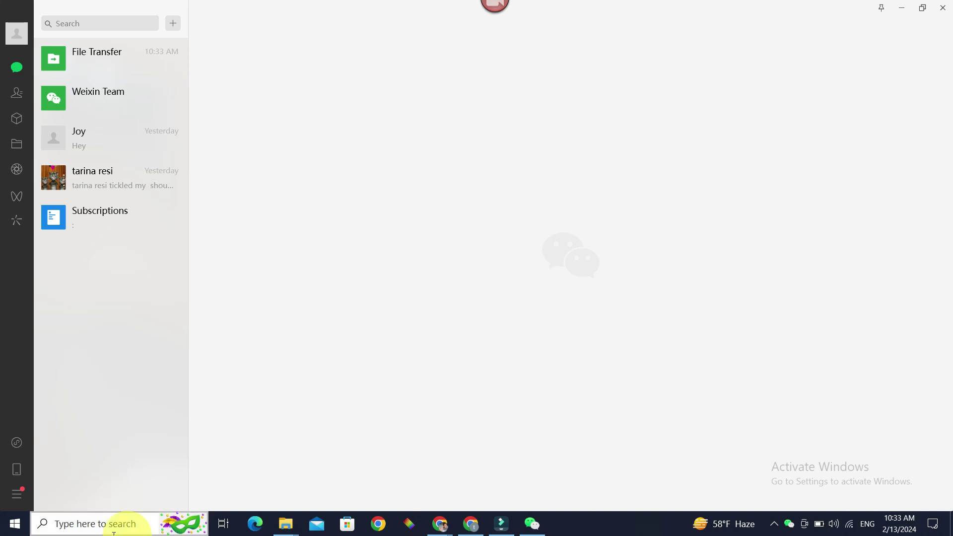
Open Microsoft Store, search 'wechat', and install the WeChat app.
click(59, 525)
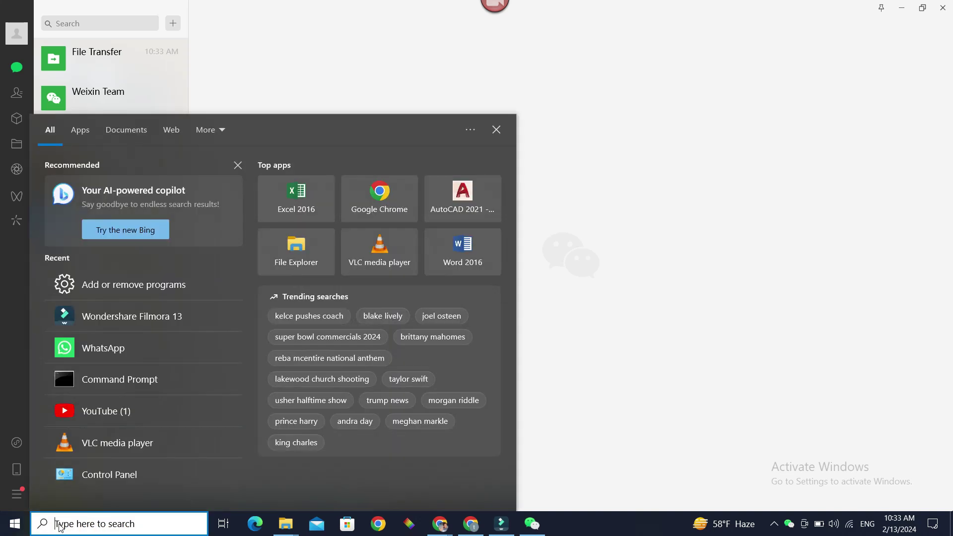
text(micro)
click(284, 281)
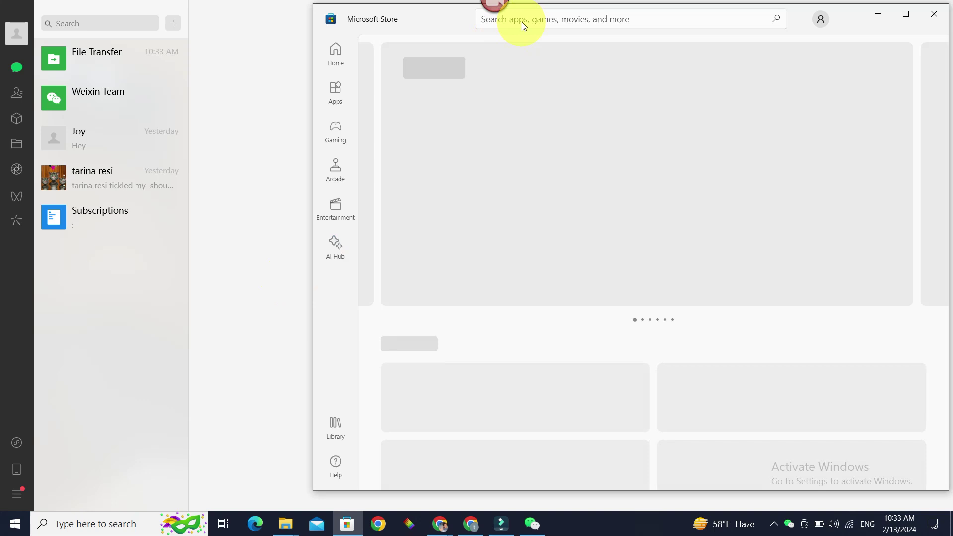
click(524, 21)
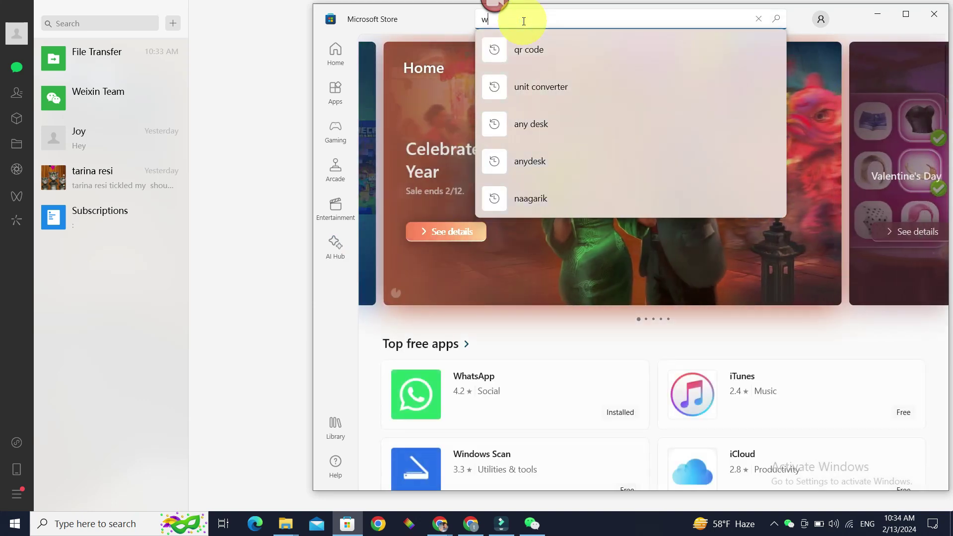
text(weh)
key(BackSpace)
text(chat)
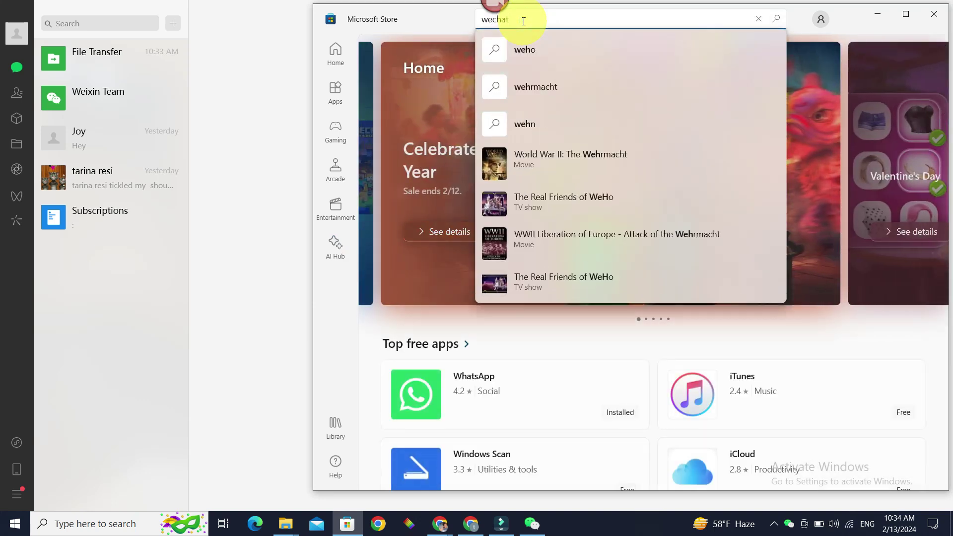
key(Return)
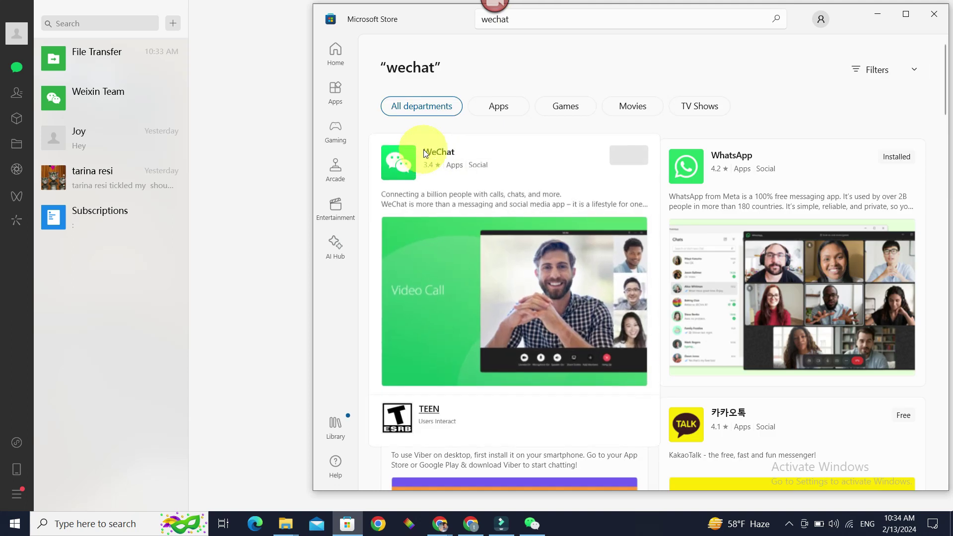
click(436, 153)
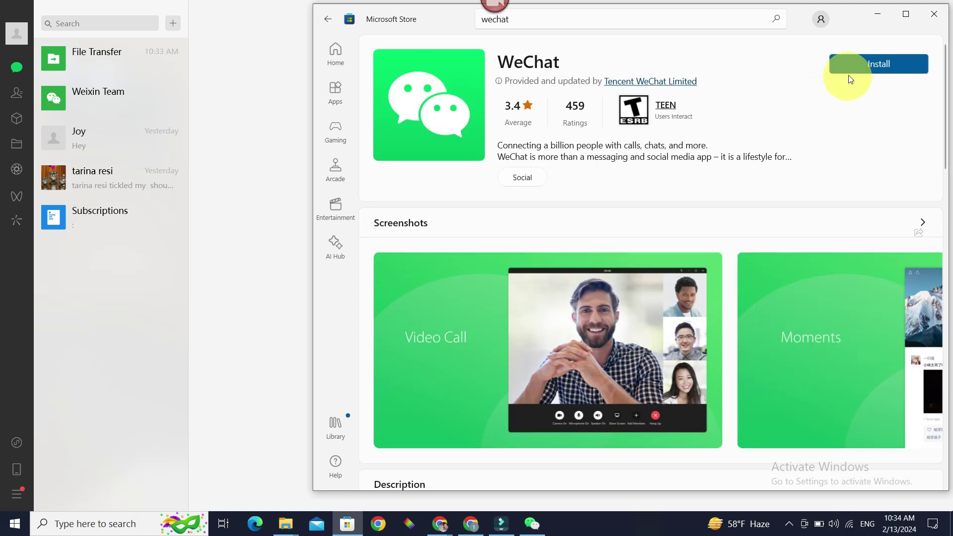
click(850, 65)
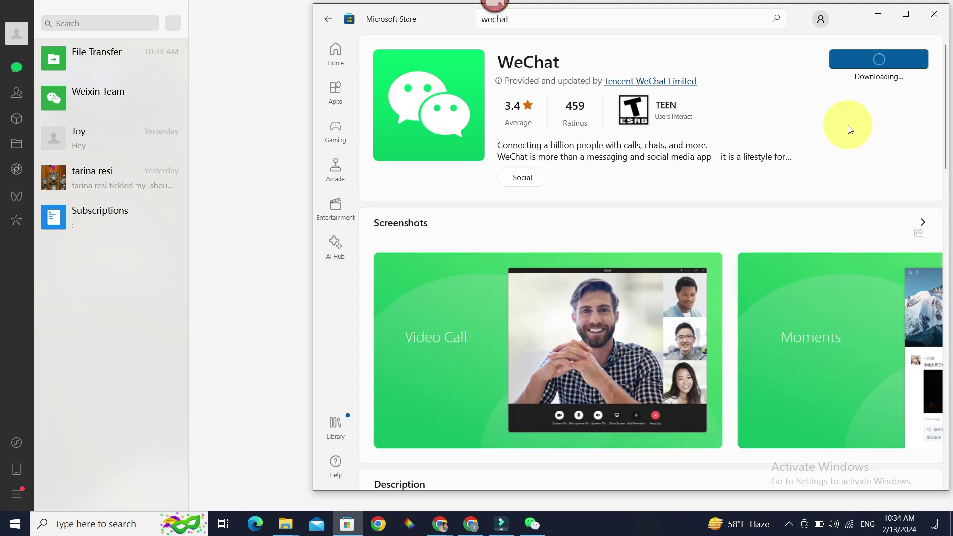